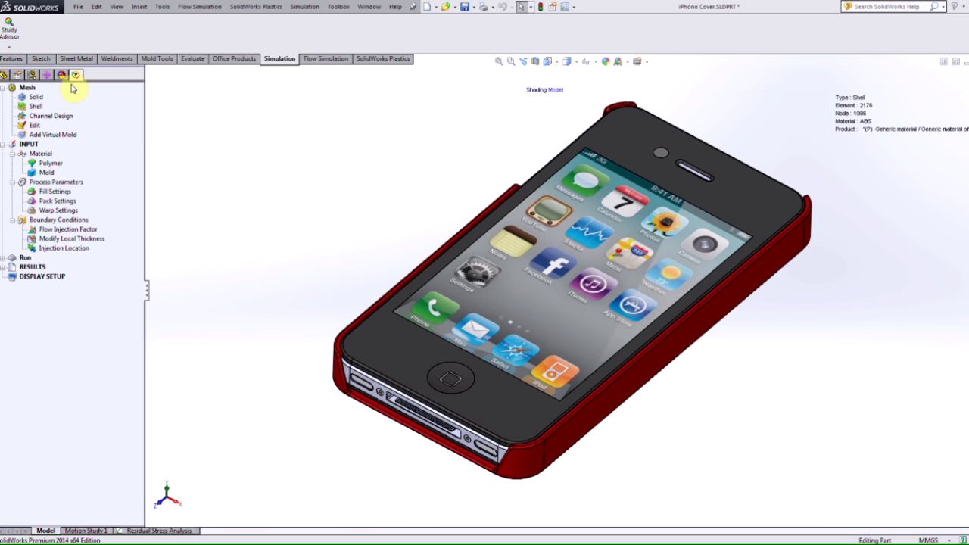
Activate the Inject. Mold. - Default configuration, reload its Plastics project and bring up the Plastics study tree
{"action": "left_click", "coordinate": [34, 76]}
{"action": "double_click", "coordinate": [65, 118]}
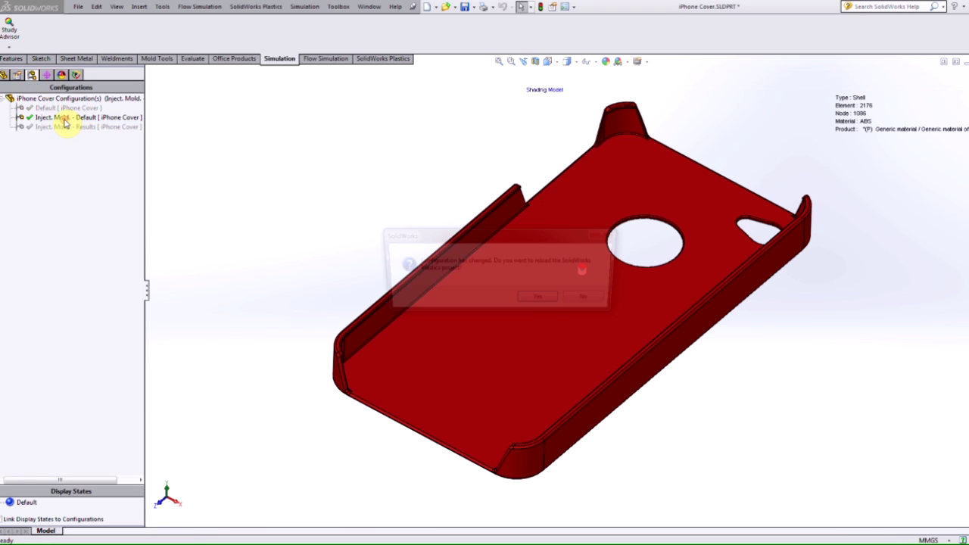
{"action": "left_click", "coordinate": [541, 300]}
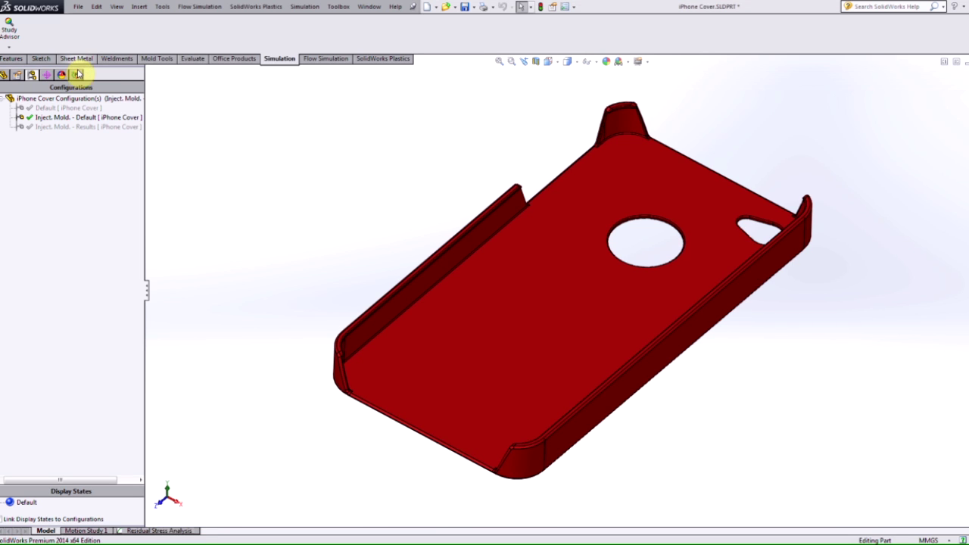
{"action": "left_click", "coordinate": [76, 76]}
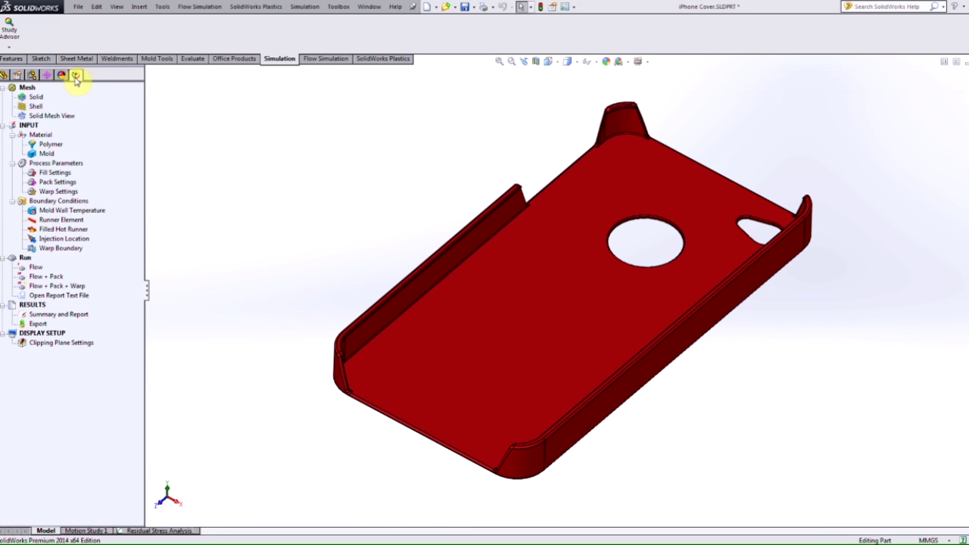
Start a manual solid mesh of the cover, keep the body as the cavity domain and continue to the surface mesh settings
{"action": "right_click", "coordinate": [39, 101]}
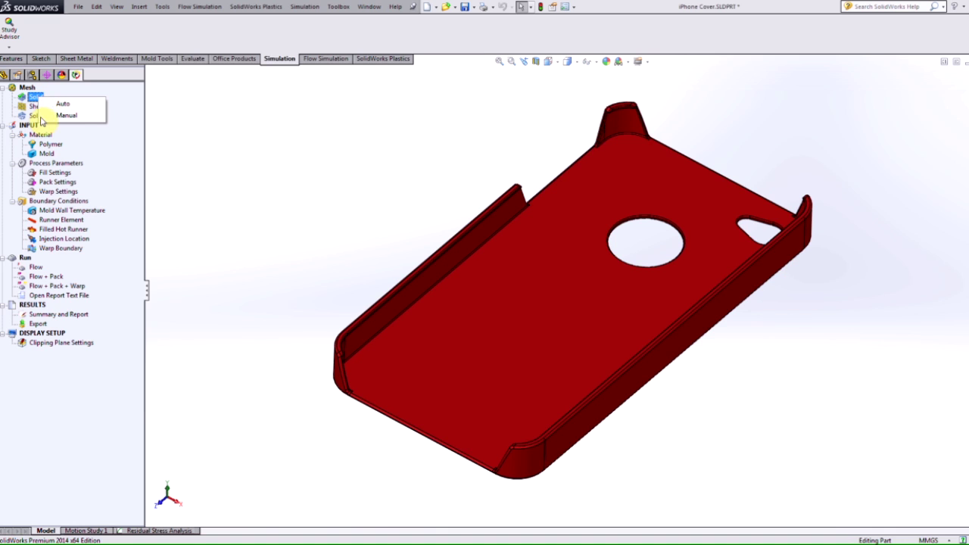
{"action": "left_click", "coordinate": [67, 116]}
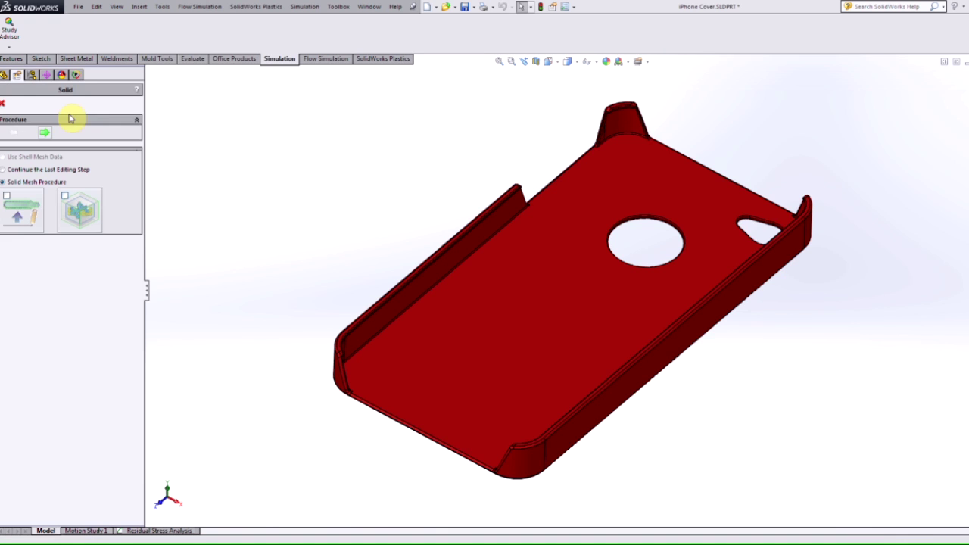
{"action": "left_click", "coordinate": [47, 133]}
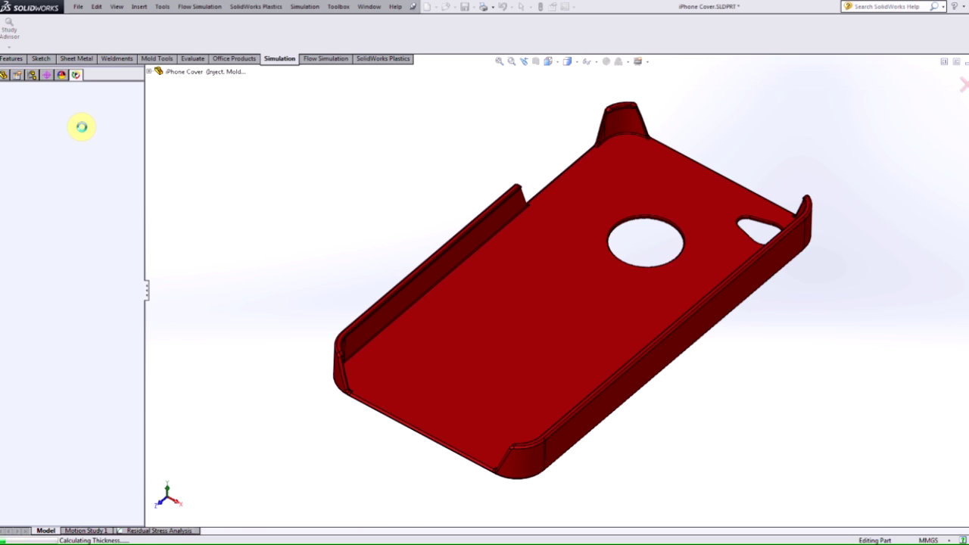
{"action": "left_click", "coordinate": [580, 301]}
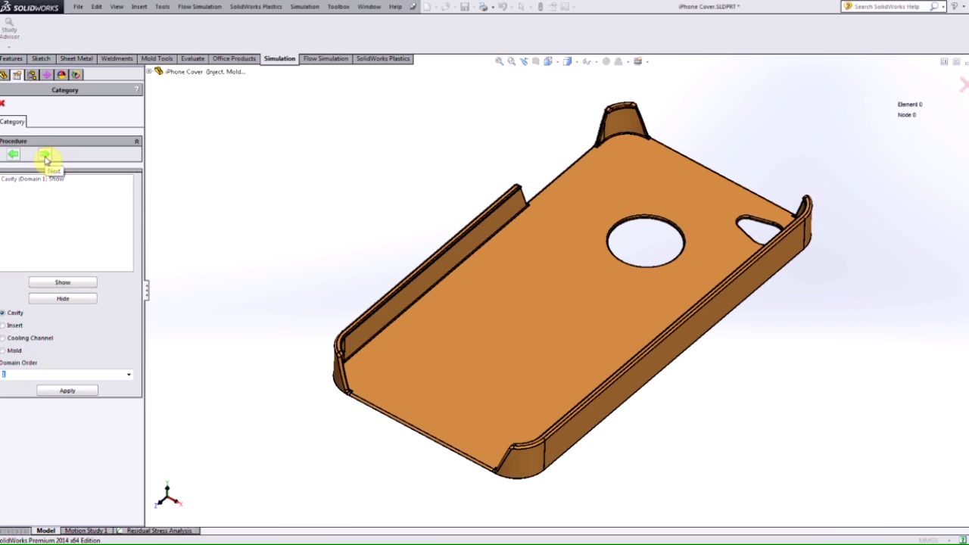
{"action": "left_click", "coordinate": [45, 156]}
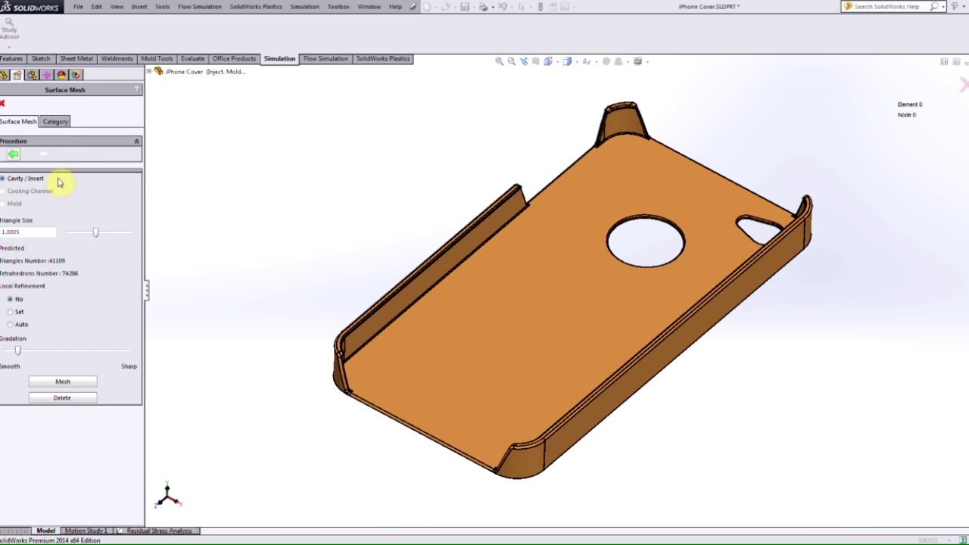
Create the cavity surface mesh with a triangle size of 18 and automatic local refinement
{"action": "left_click_drag", "start_coordinate": [33, 230], "coordinate": [3, 228]}
{"action": "type", "text": "18"}
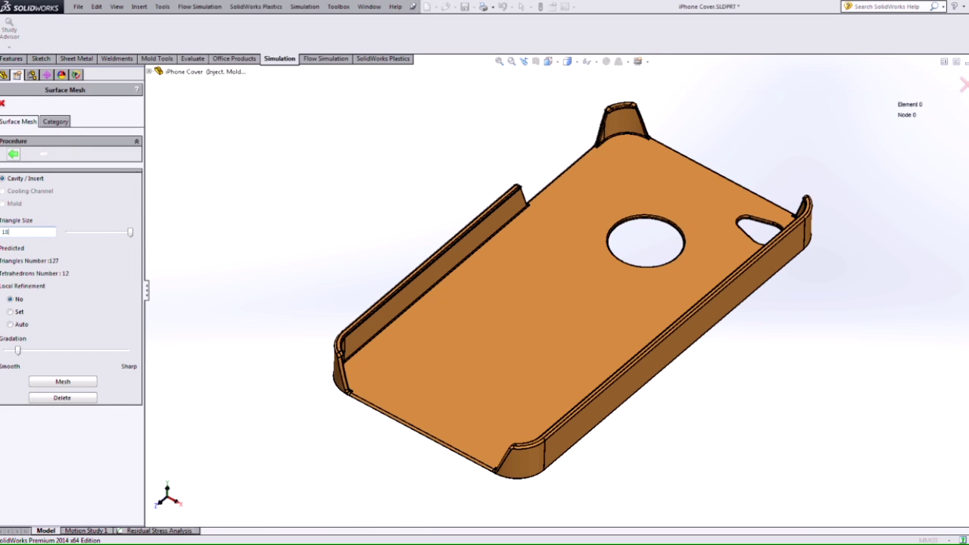
{"action": "left_click", "coordinate": [22, 325]}
{"action": "left_click", "coordinate": [66, 382]}
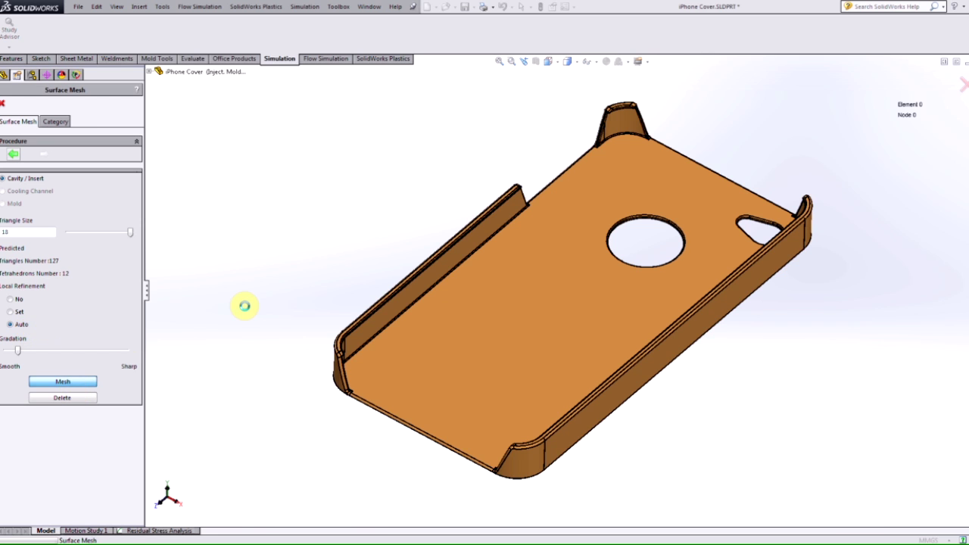
Review the surface mesh summary, continue to the solid type choice with Tetrahedral Mesh and exit the meshing procedure
{"action": "left_click", "coordinate": [44, 157]}
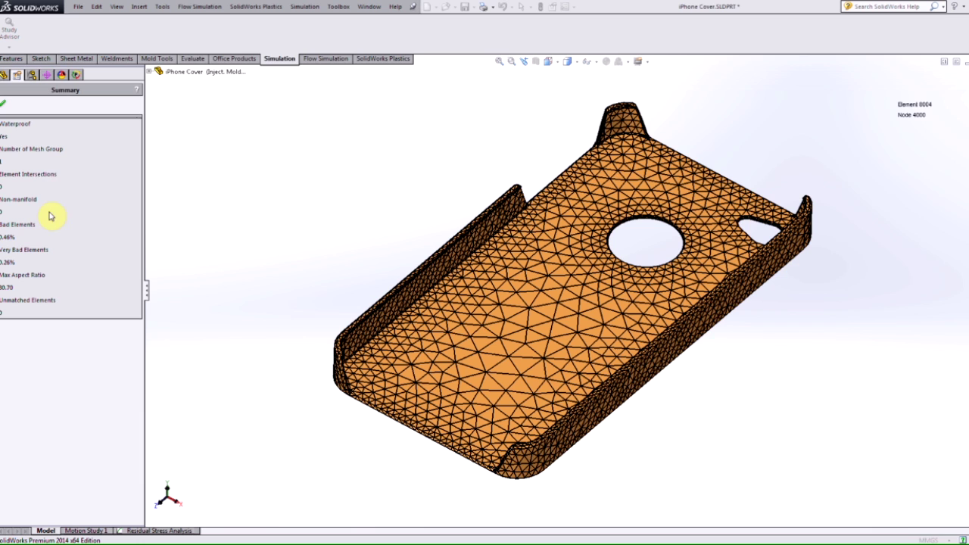
{"action": "left_click", "coordinate": [4, 103]}
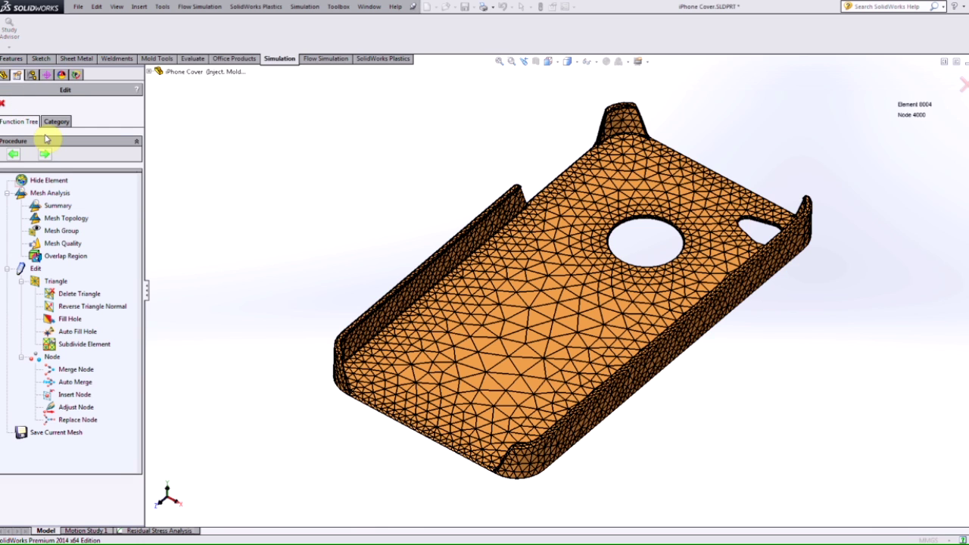
{"action": "left_click", "coordinate": [35, 134]}
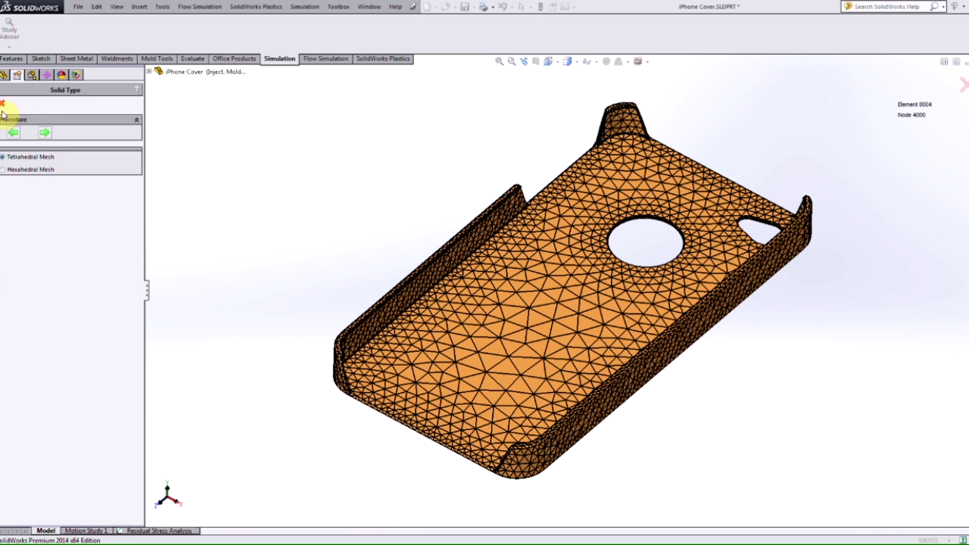
{"action": "left_click", "coordinate": [3, 103]}
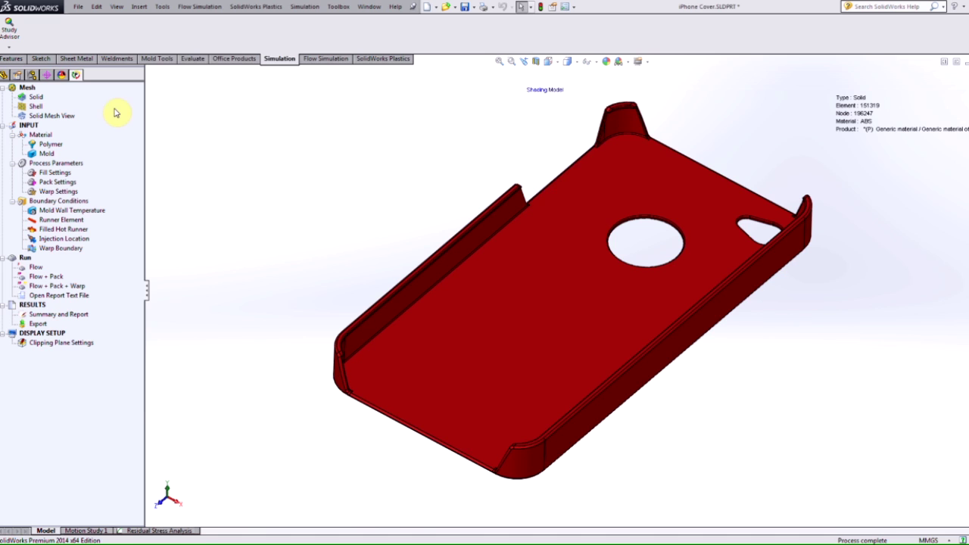
Check the available polymer choices and the pack settings, including Residual Stress Calculation, without changing them
{"action": "right_click", "coordinate": [47, 145]}
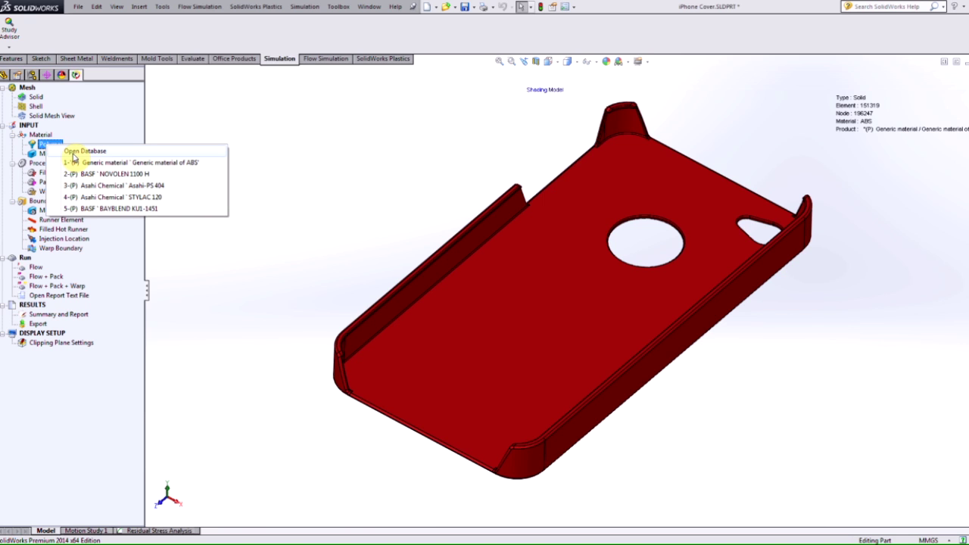
{"action": "left_click", "coordinate": [190, 126]}
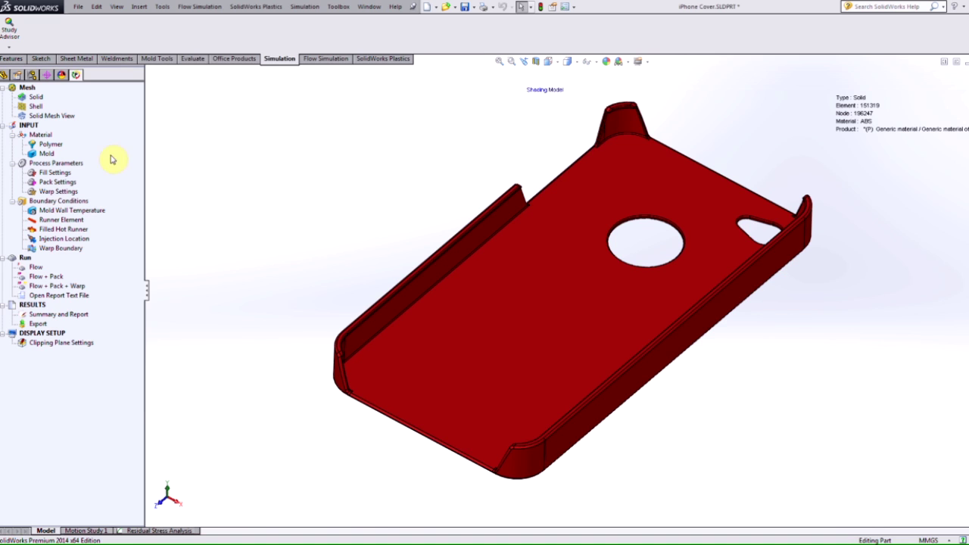
{"action": "right_click", "coordinate": [74, 184]}
{"action": "left_click", "coordinate": [87, 190]}
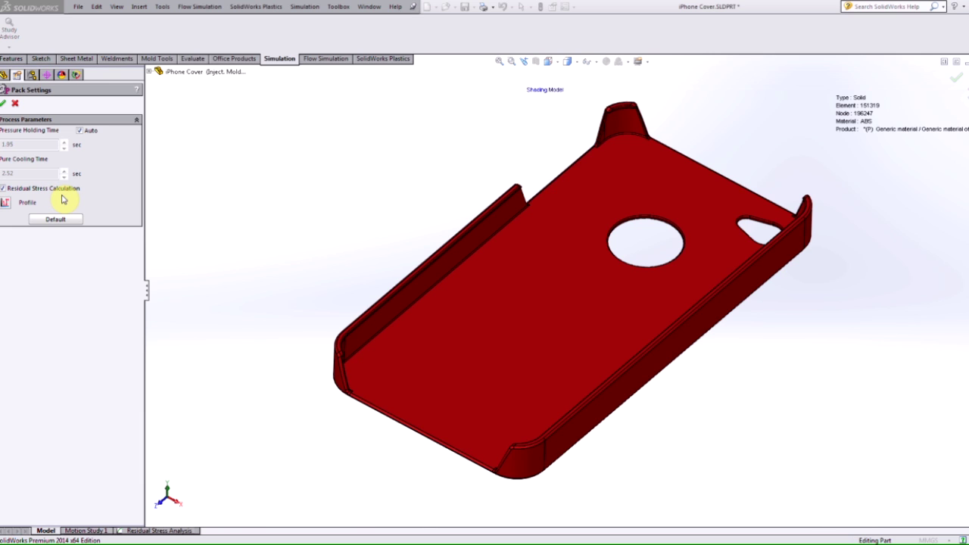
{"action": "left_click", "coordinate": [15, 103]}
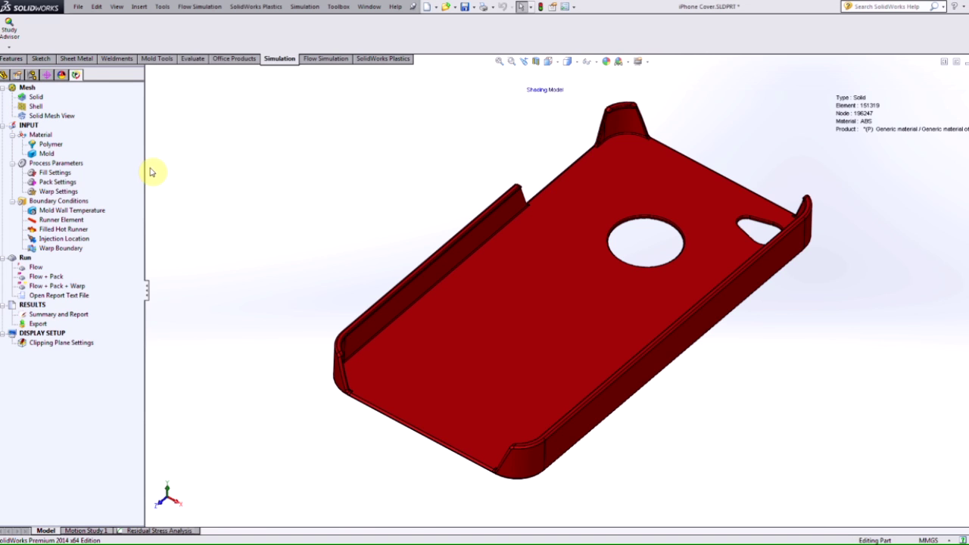
Examine the fill settings for filling time, melt and mold temperatures and injection pressure limit, leaving them as they are
{"action": "left_click", "coordinate": [62, 173]}
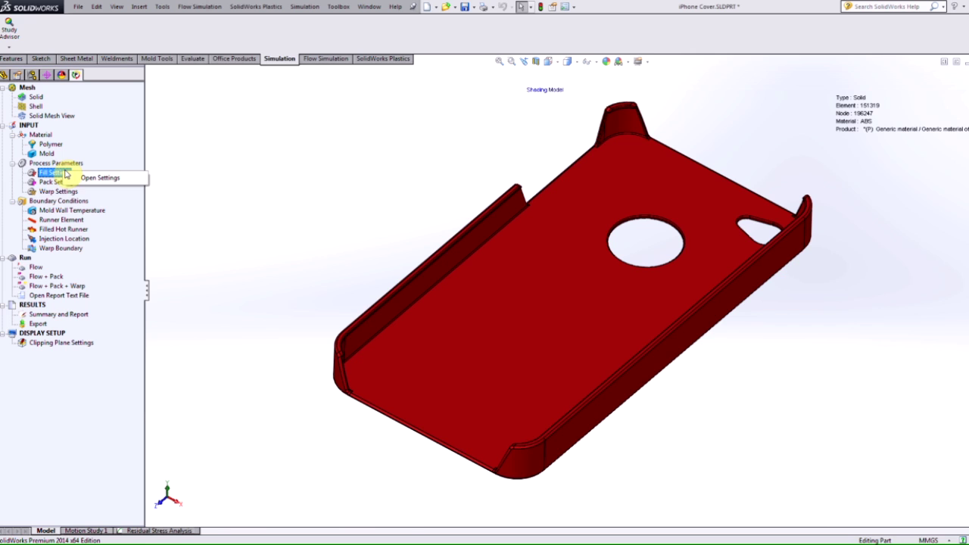
{"action": "left_click", "coordinate": [106, 177]}
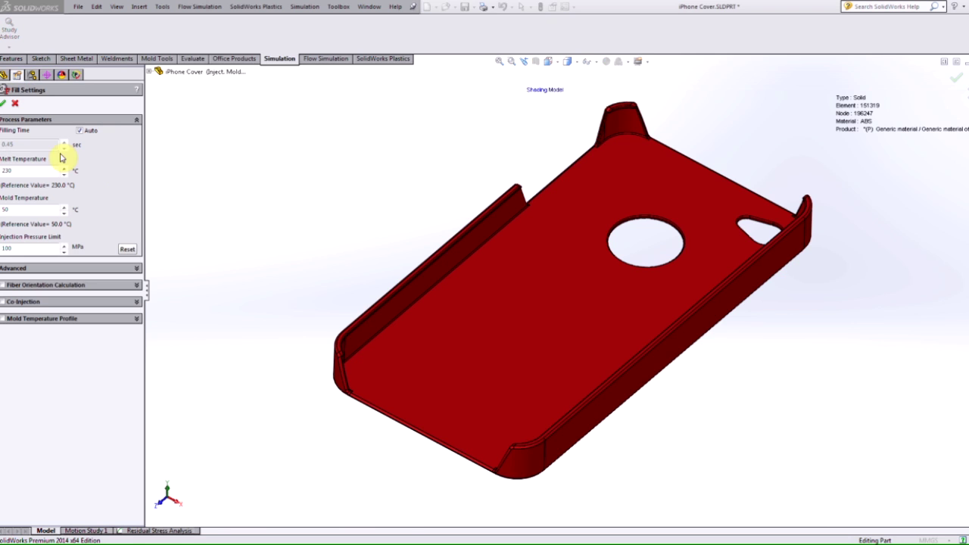
{"action": "left_click", "coordinate": [15, 102]}
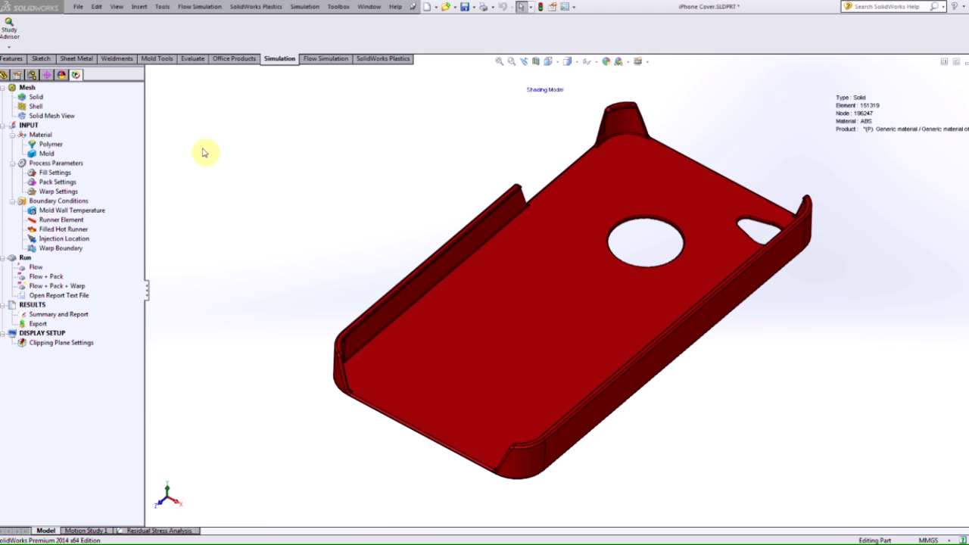
Place a 2 mm injection location on the cover's inner face near the round opening and select the Flow + Pack analysis
{"action": "left_click", "coordinate": [72, 239]}
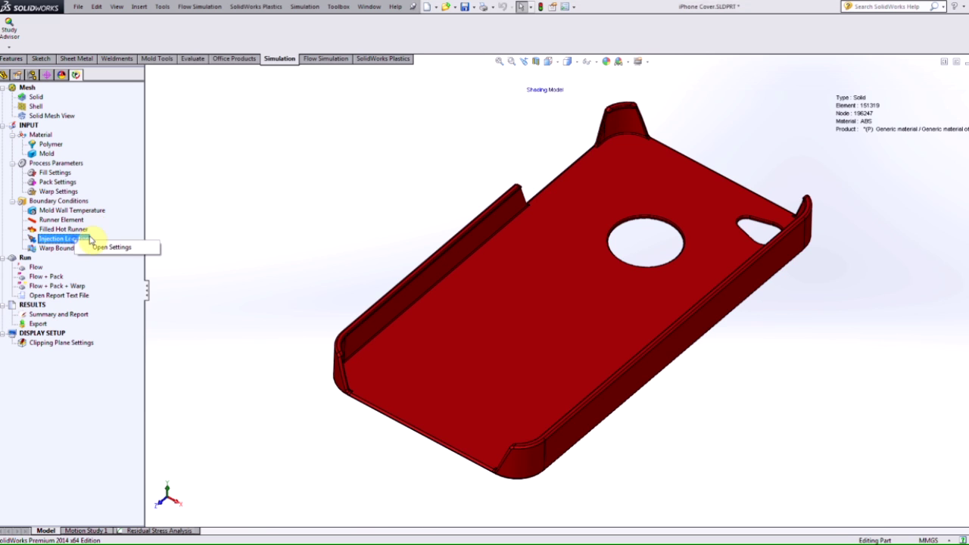
{"action": "left_click", "coordinate": [111, 247]}
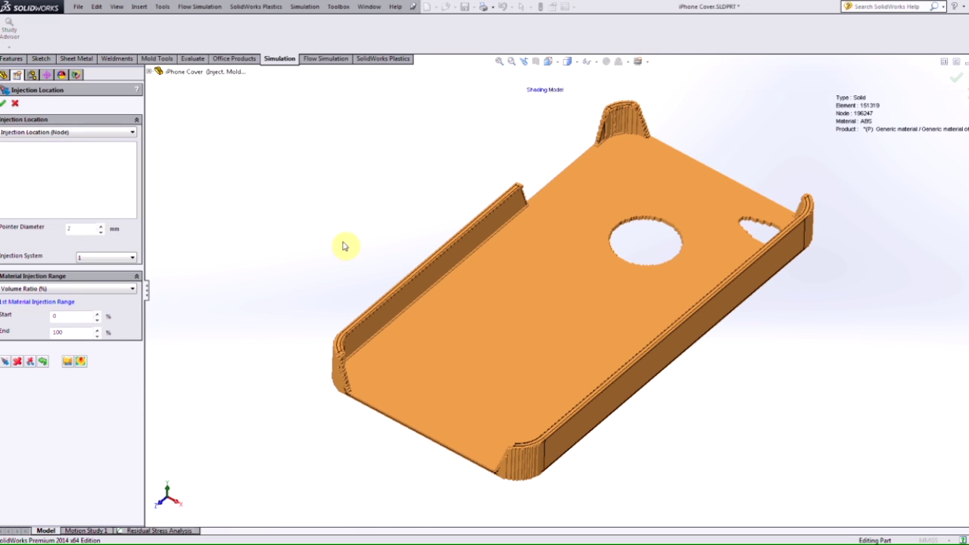
{"action": "left_click", "coordinate": [588, 269]}
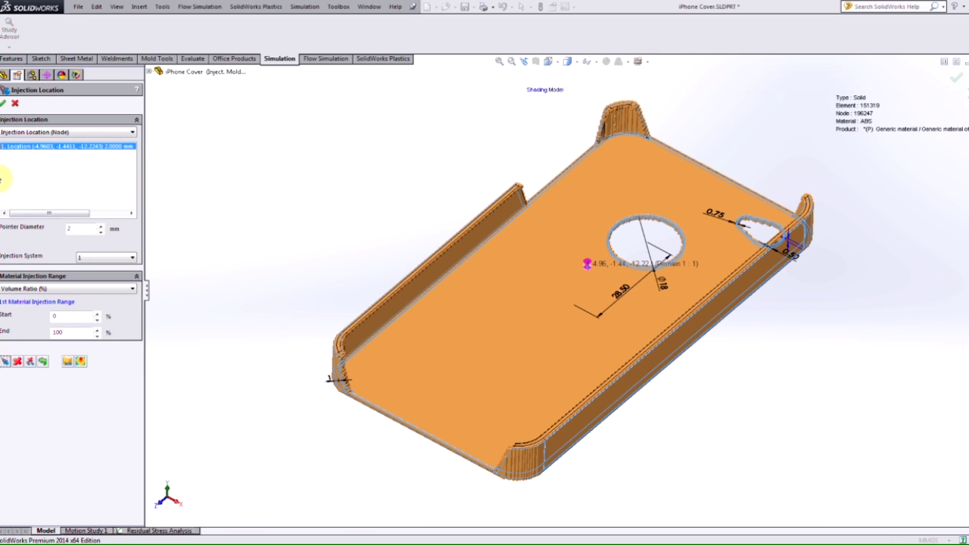
{"action": "left_click", "coordinate": [3, 103]}
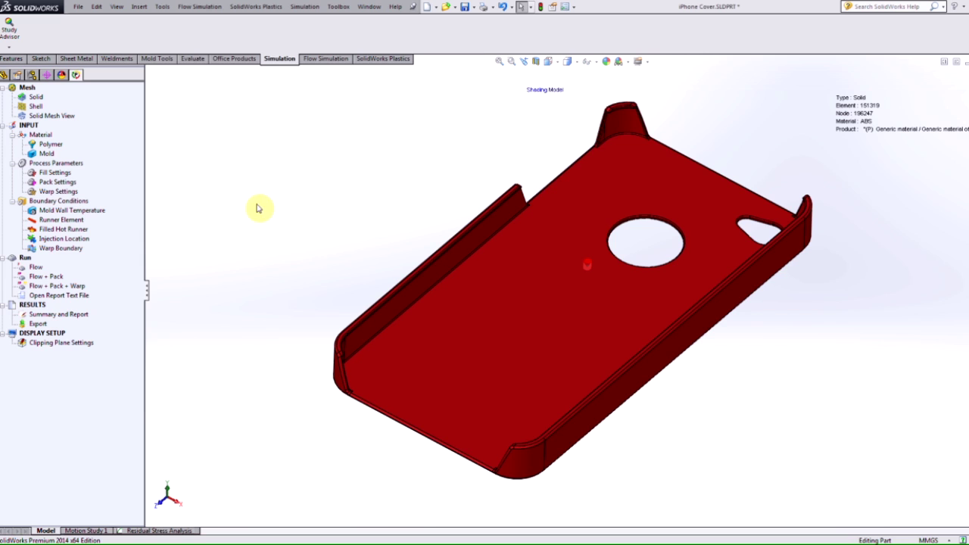
{"action": "left_click", "coordinate": [50, 285]}
{"action": "left_click", "coordinate": [49, 277]}
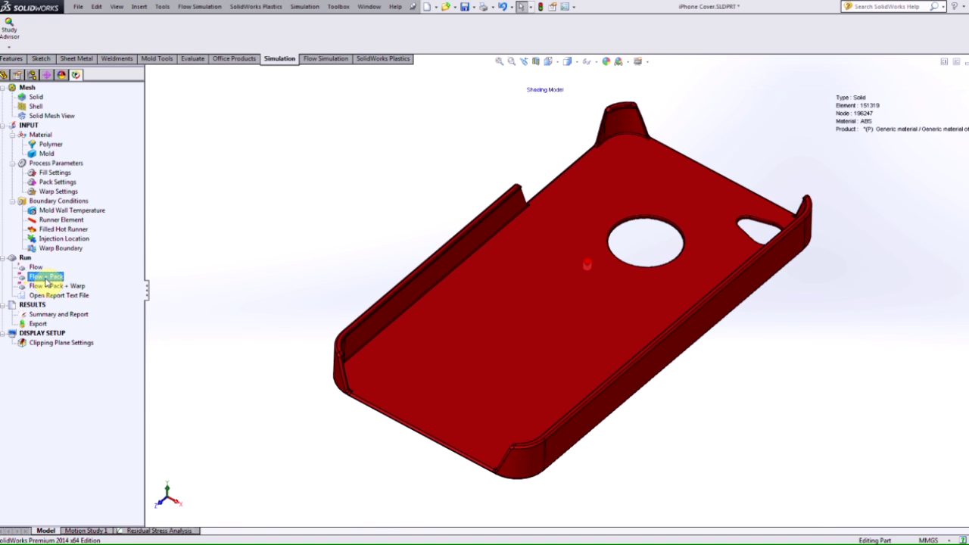
Activate the Inject. Mold. - Results configuration, reload its Plastics project and return to the Plastics study tree
{"action": "left_click", "coordinate": [32, 75]}
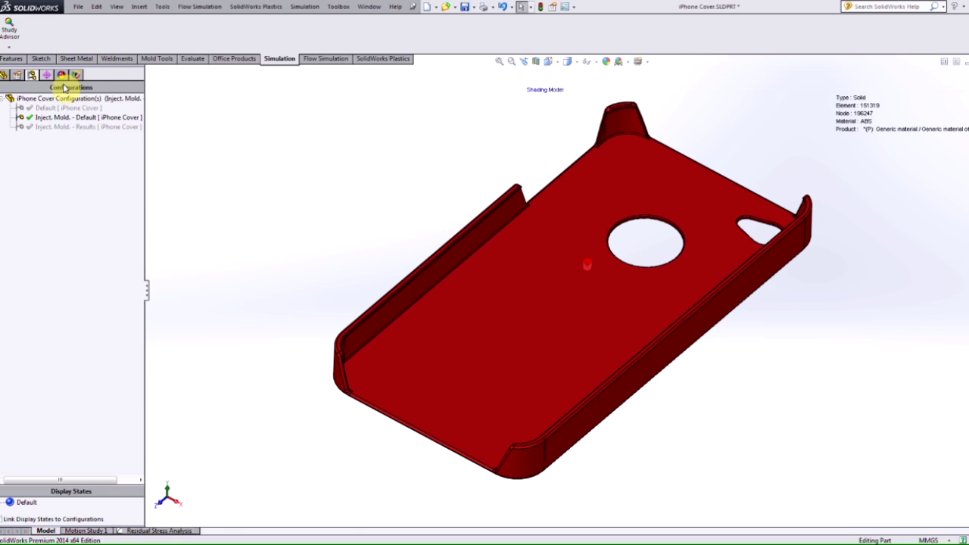
{"action": "double_click", "coordinate": [80, 126]}
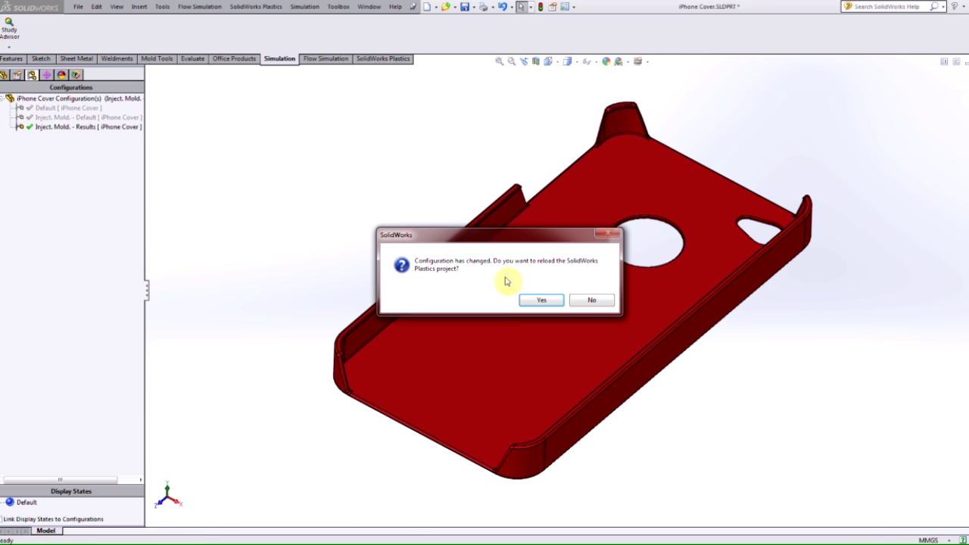
{"action": "left_click", "coordinate": [531, 300]}
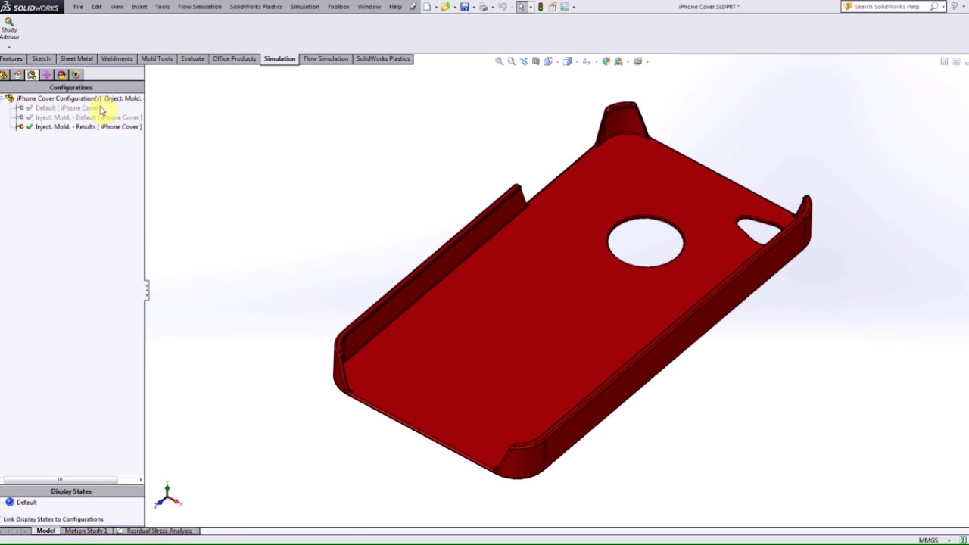
{"action": "left_click", "coordinate": [75, 74]}
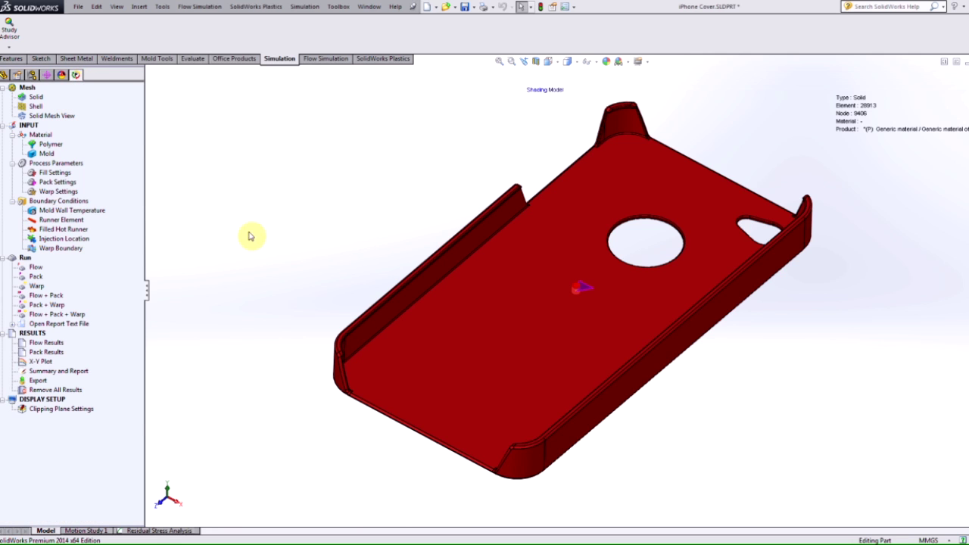
Plot Residual Stress at Post-Filling End from the pack results, then close the results
{"action": "double_click", "coordinate": [47, 353]}
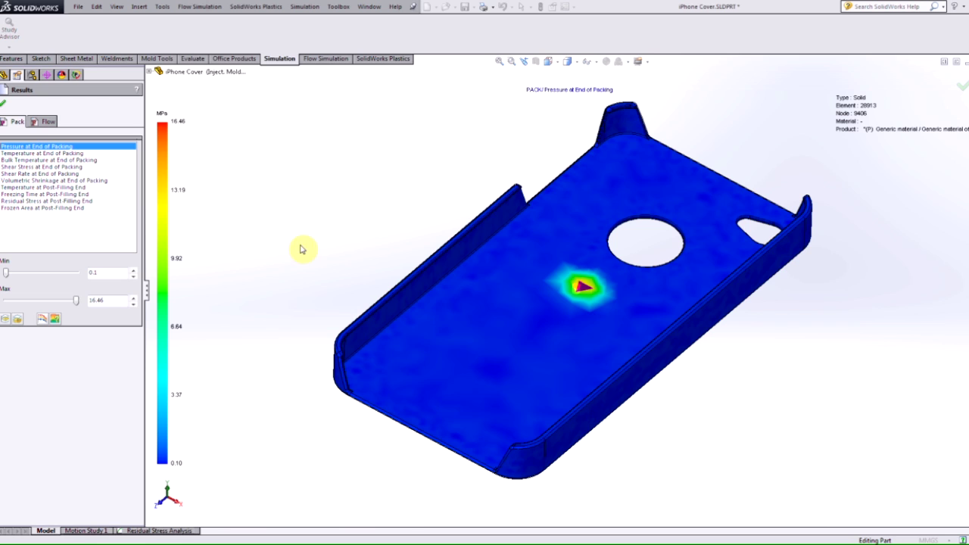
{"action": "left_click", "coordinate": [59, 201]}
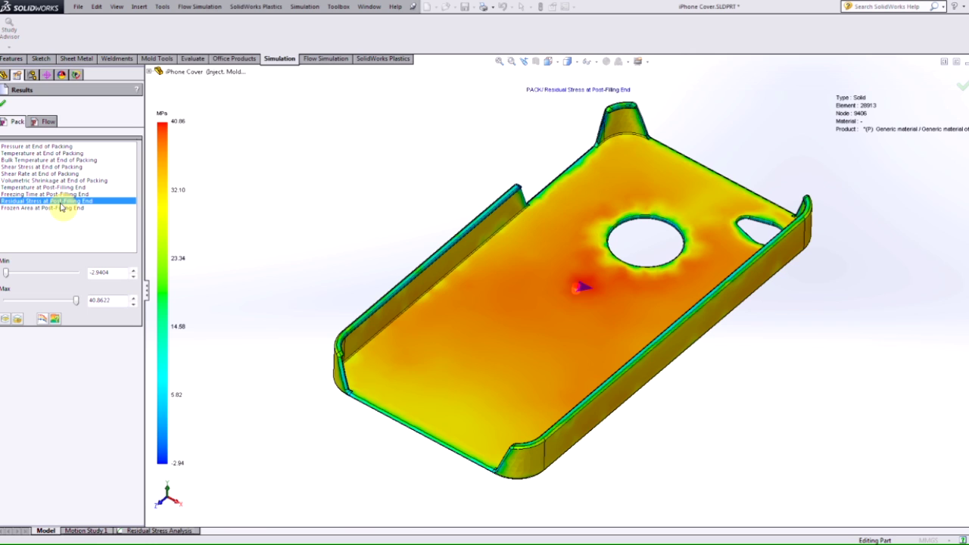
{"action": "left_click", "coordinate": [4, 104]}
{"action": "left_click", "coordinate": [183, 141]}
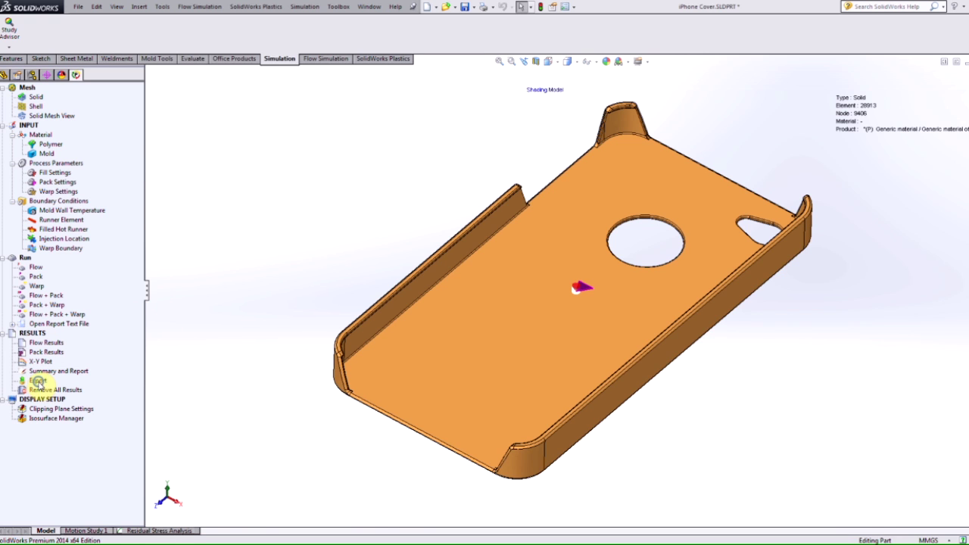
Export the Plastics results in the SolidWorks Simulation format as Inject. Mold. - Results.POE and close the export settings
{"action": "left_click", "coordinate": [38, 380]}
{"action": "double_click", "coordinate": [38, 381]}
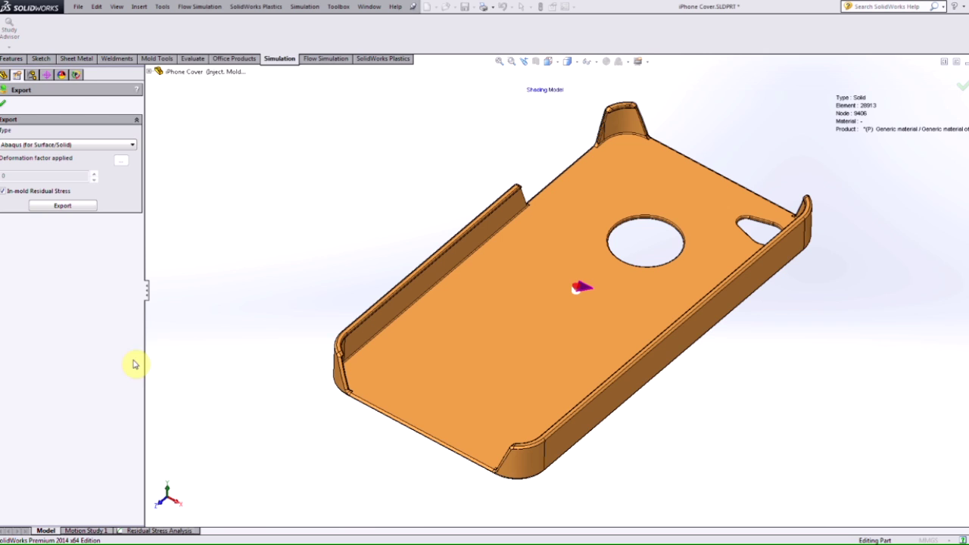
{"action": "left_click", "coordinate": [108, 146]}
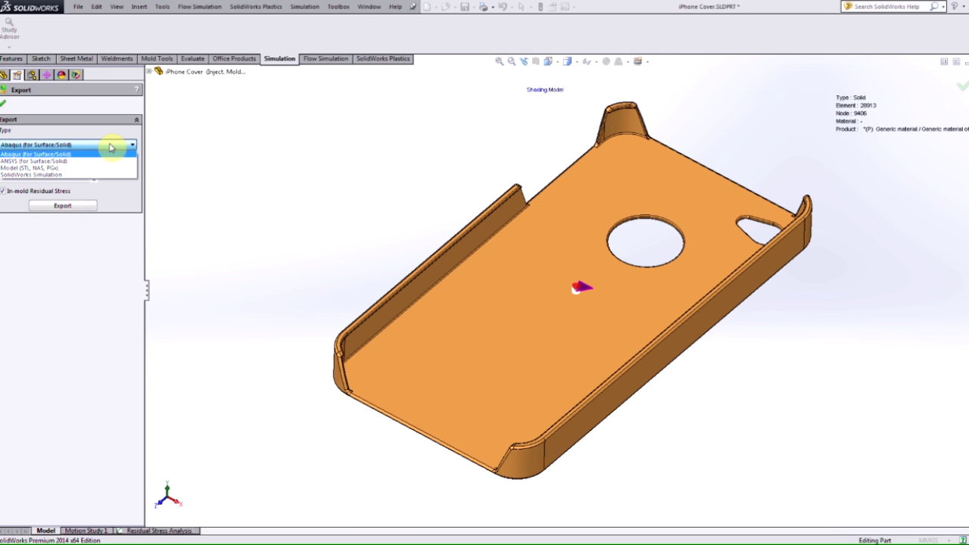
{"action": "left_click", "coordinate": [69, 175]}
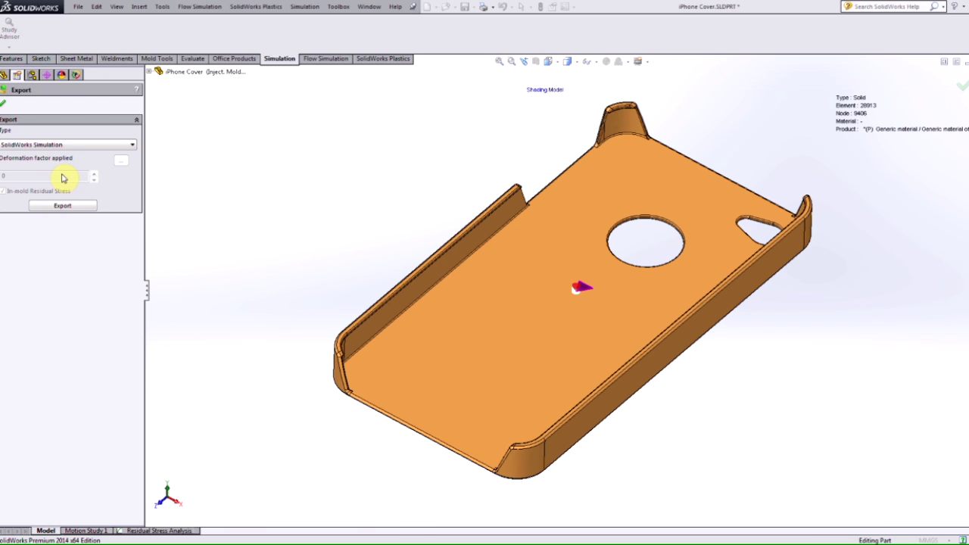
{"action": "left_click", "coordinate": [65, 205]}
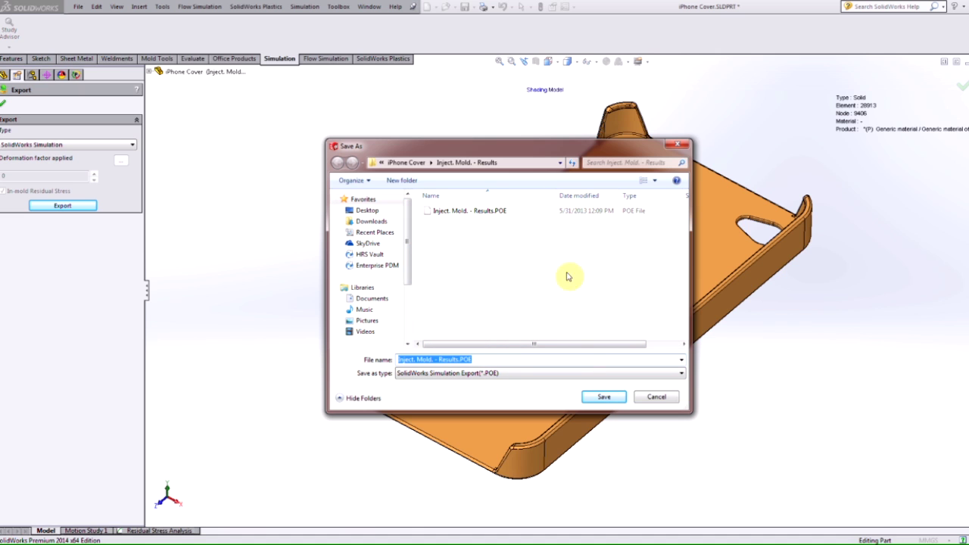
{"action": "left_click", "coordinate": [628, 395]}
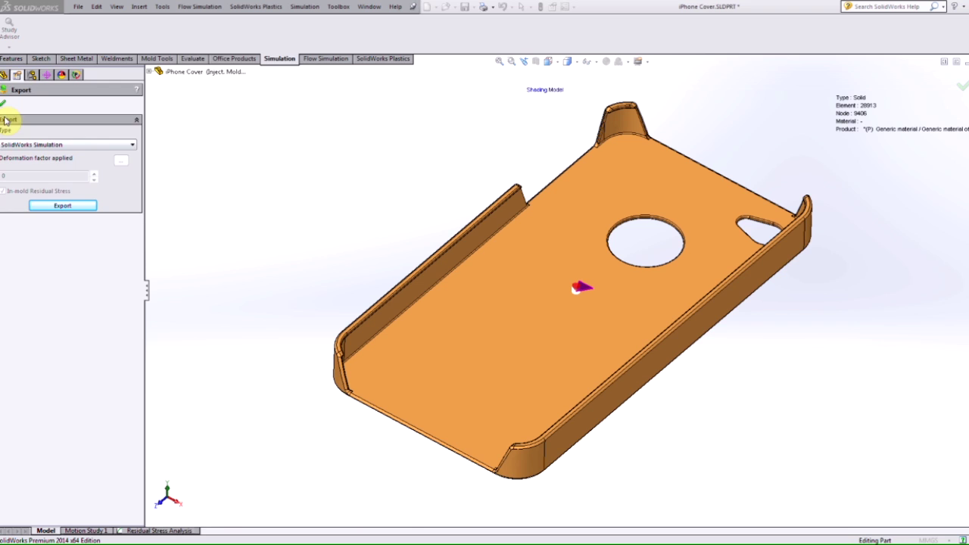
{"action": "left_click", "coordinate": [4, 103]}
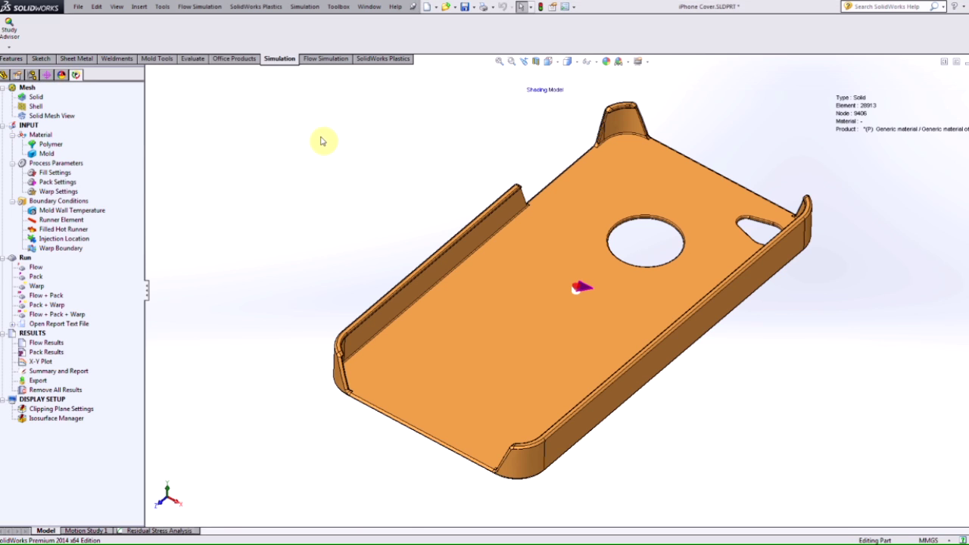
Create a new Nonlinear simulation study for the cover, keeping the default name and options
{"action": "left_click", "coordinate": [285, 66]}
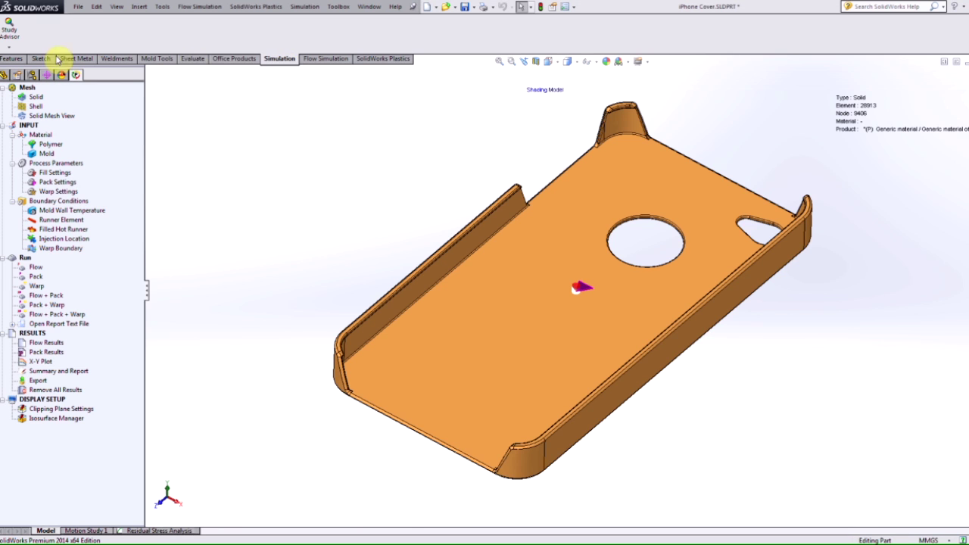
{"action": "left_click", "coordinate": [37, 74]}
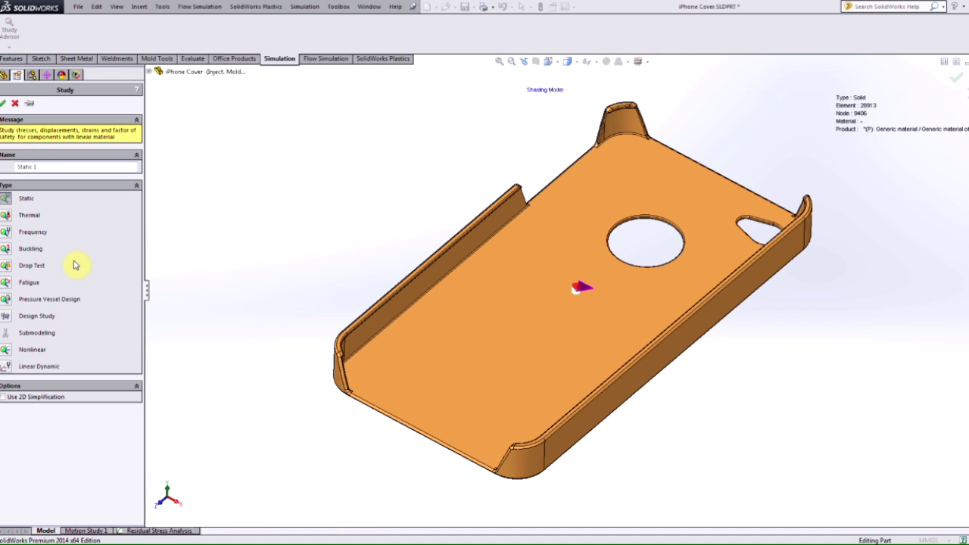
{"action": "left_click", "coordinate": [5, 352]}
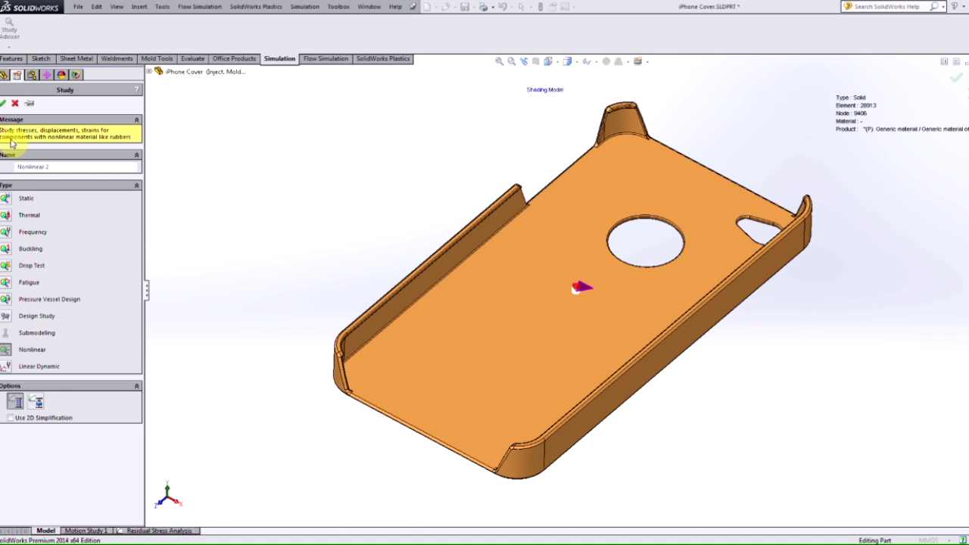
{"action": "left_click", "coordinate": [3, 104]}
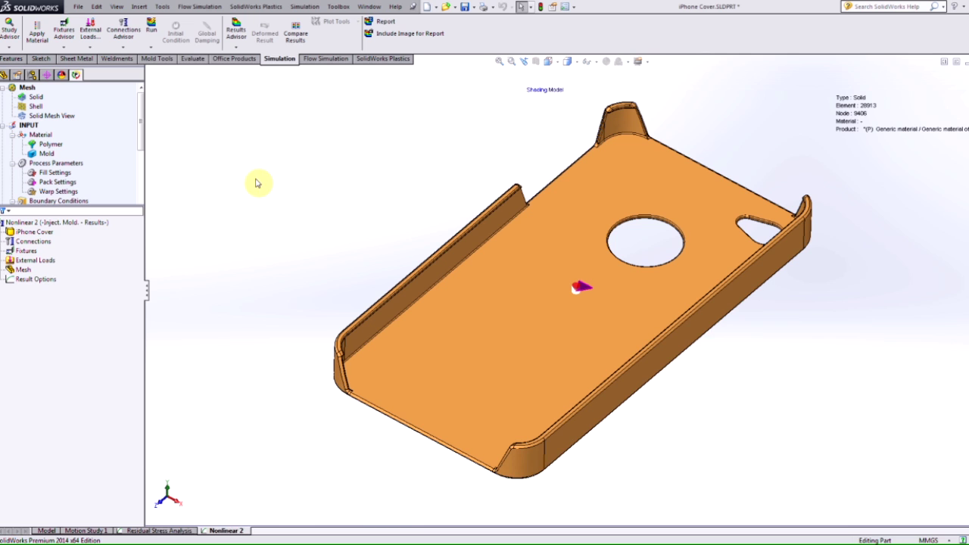
In the Residual Stress Analysis study, examine the external loads' in-mold residual stress import file and material option, leaving them as they are
{"action": "left_click", "coordinate": [173, 530]}
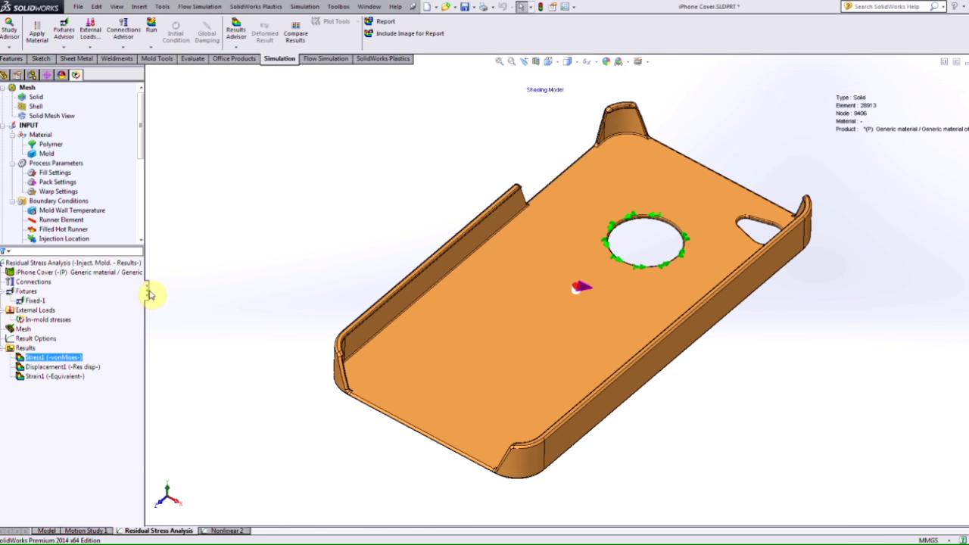
{"action": "left_click_drag", "start_coordinate": [149, 296], "coordinate": [211, 300]}
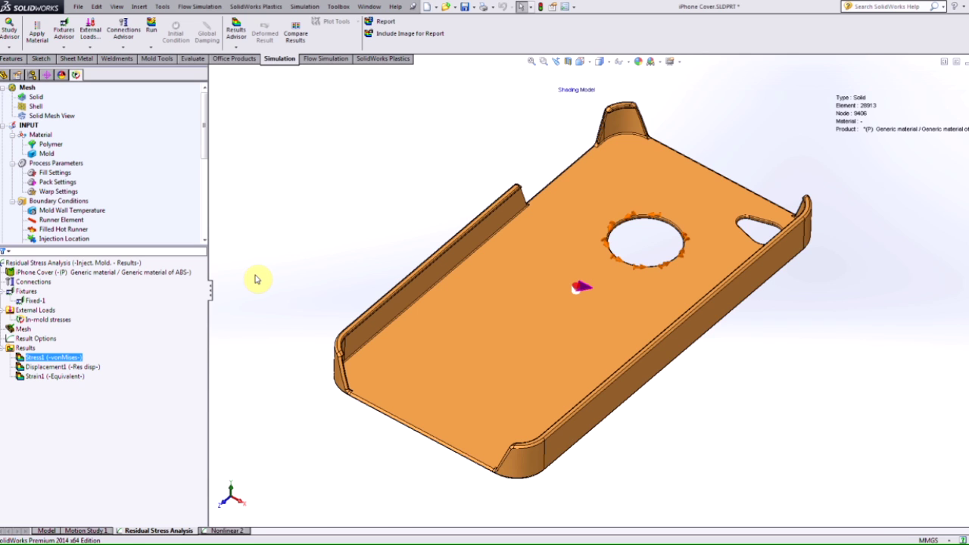
{"action": "right_click", "coordinate": [34, 310]}
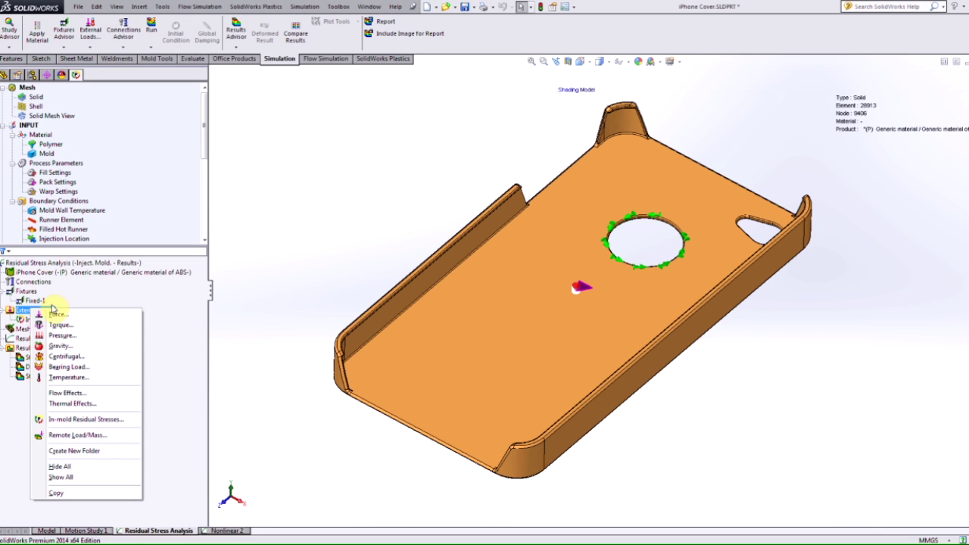
{"action": "left_click", "coordinate": [111, 420]}
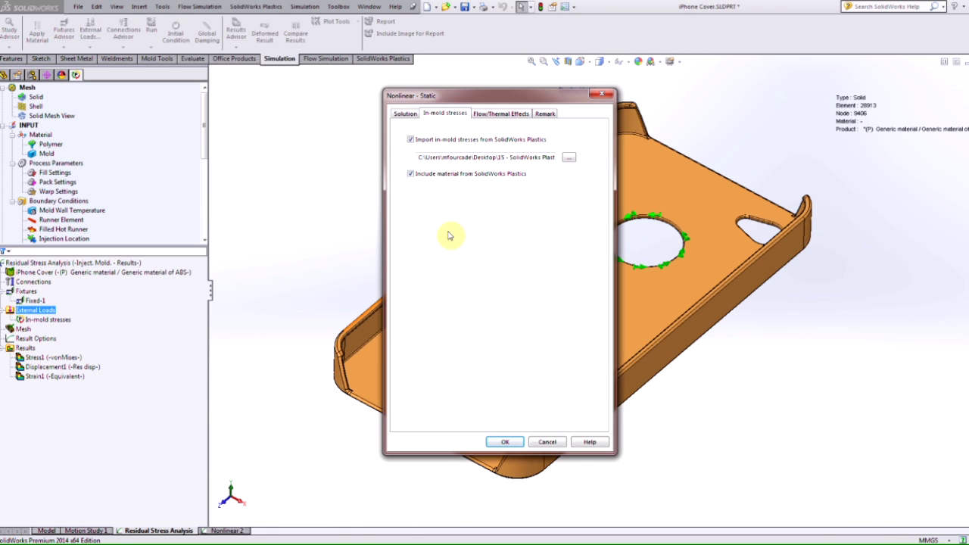
{"action": "left_click_drag", "start_coordinate": [463, 157], "coordinate": [433, 151]}
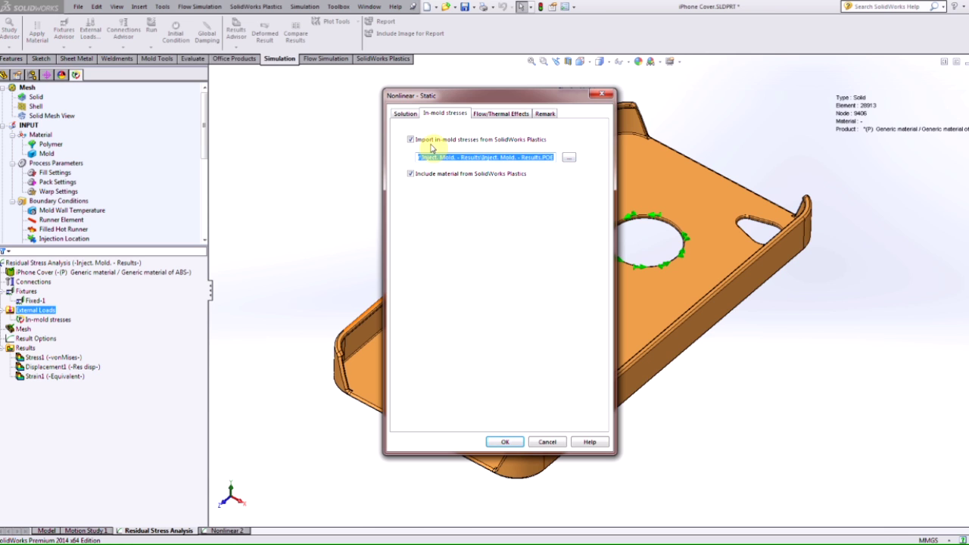
{"action": "left_click", "coordinate": [547, 442]}
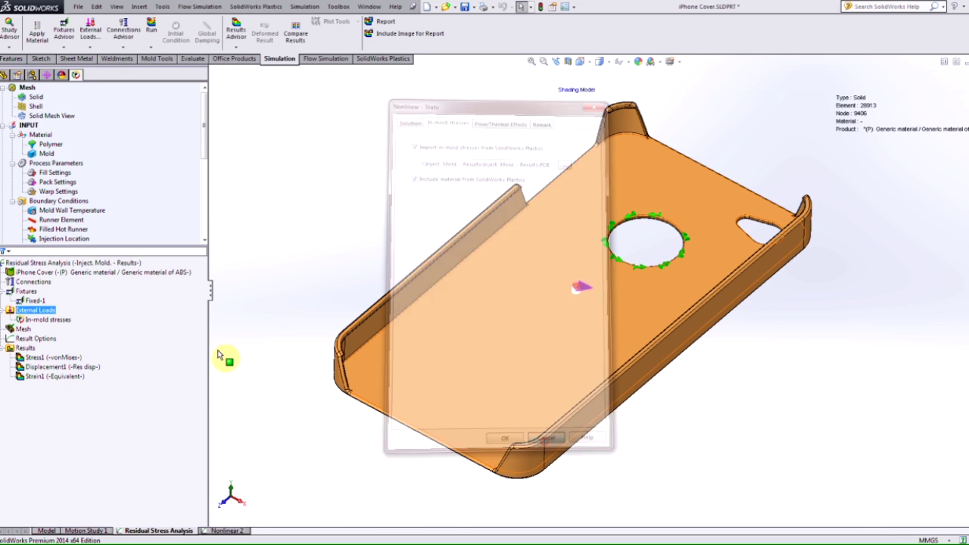
{"action": "left_click", "coordinate": [45, 319]}
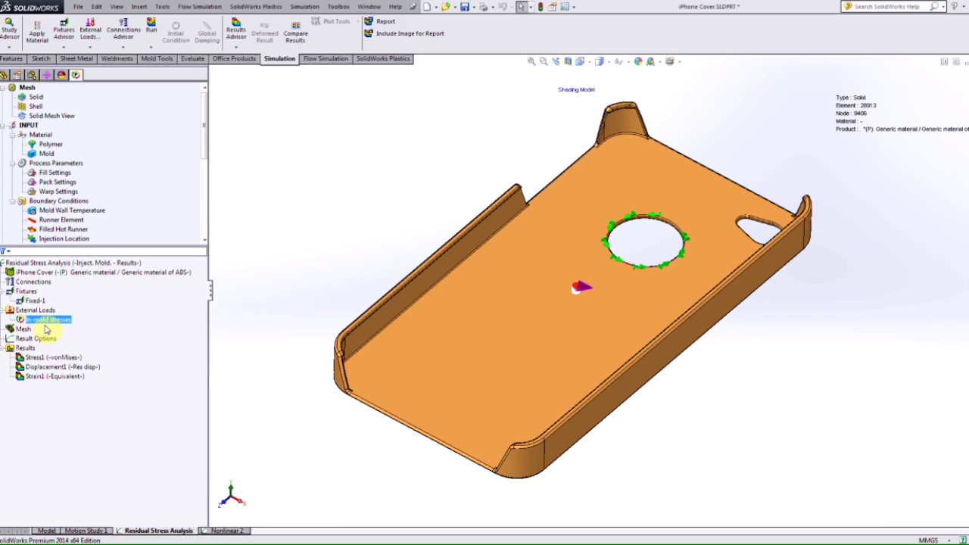